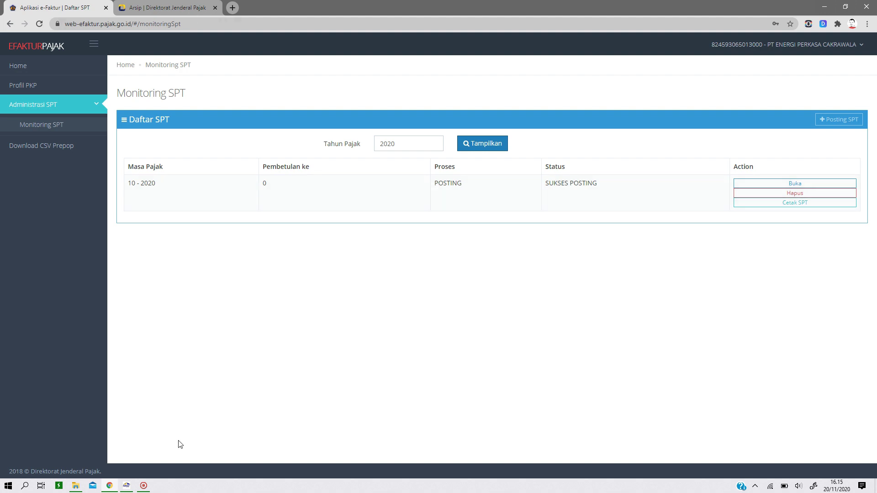
- Check the SPT list in the desktop e-Faktur application, close it and return to the browser's Monitoring SPT page
click(125, 486)
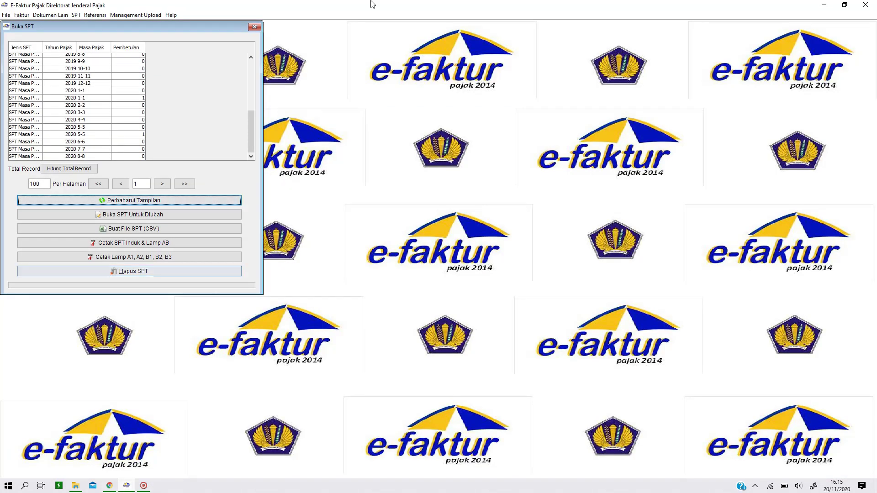
click(254, 27)
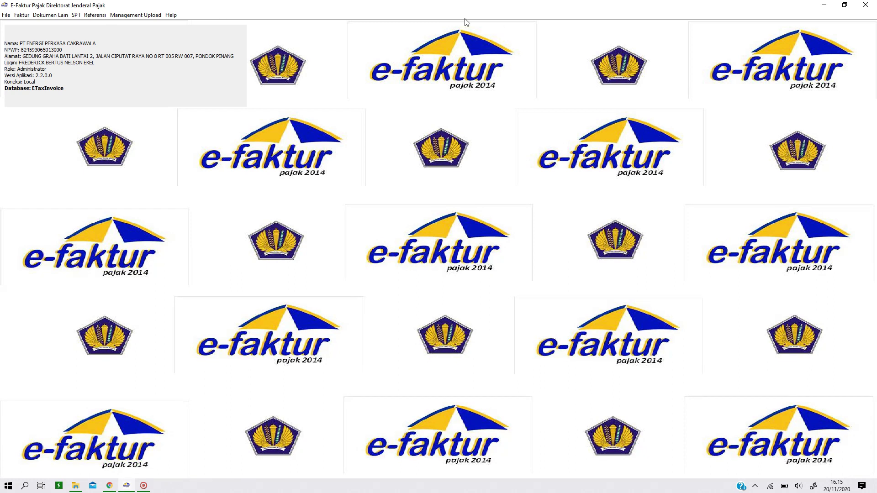
click(824, 6)
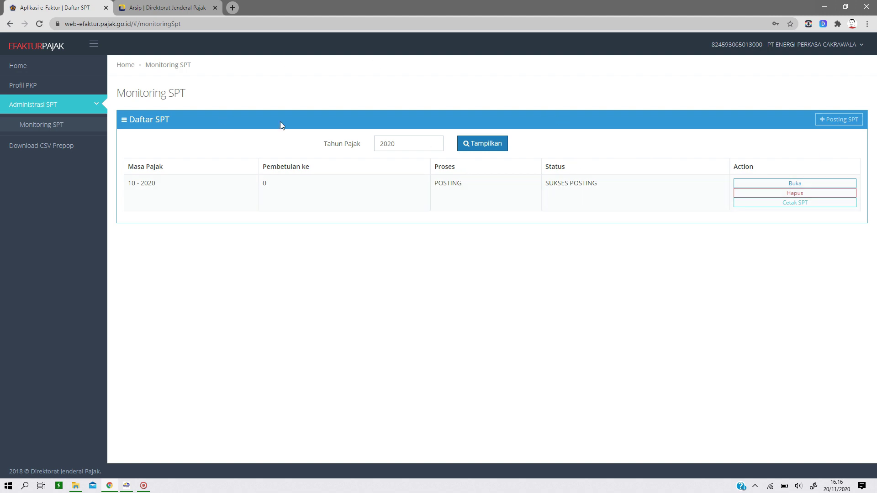
- Open the 10-2020 SPT and review the Rekapitulasi Penyerahan and Rekapitulasi Perolehan sections of Lampiran AB
click(789, 185)
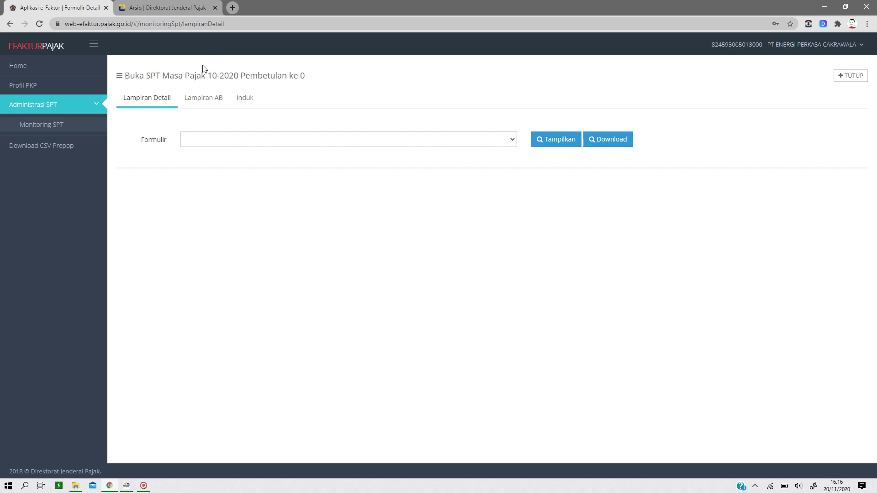
click(204, 102)
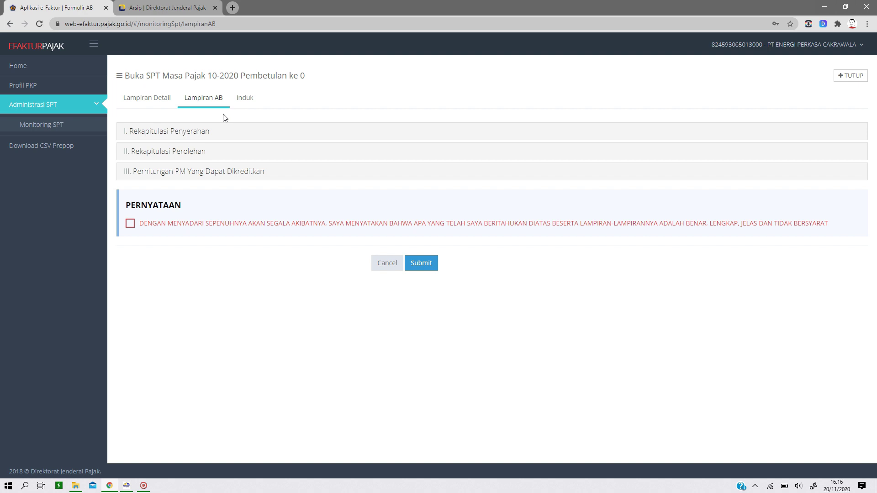
click(156, 138)
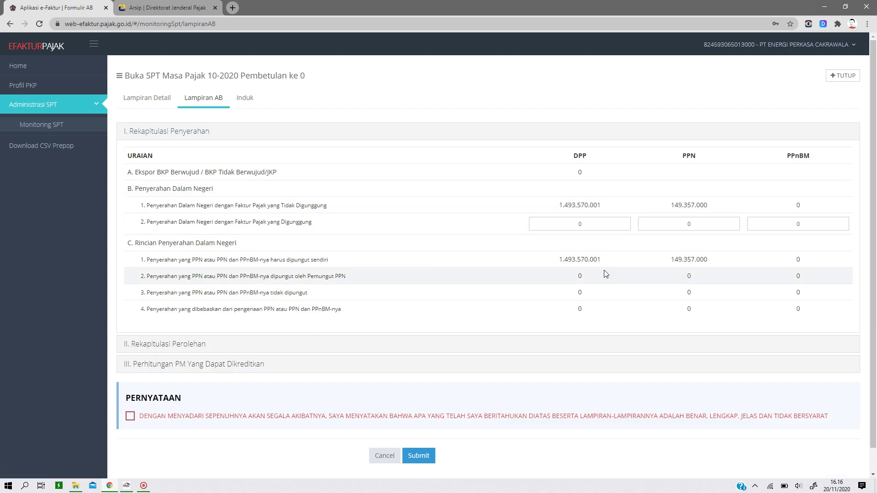
scroll(205, 208, down, 1)
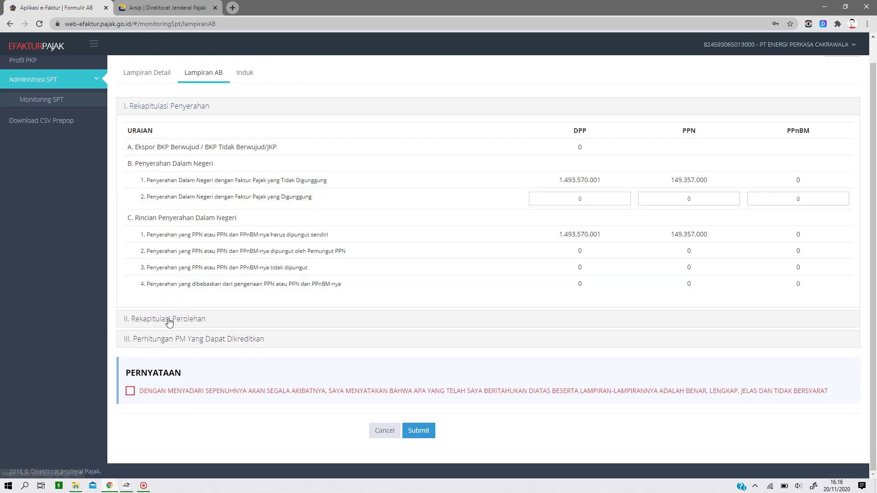
click(170, 319)
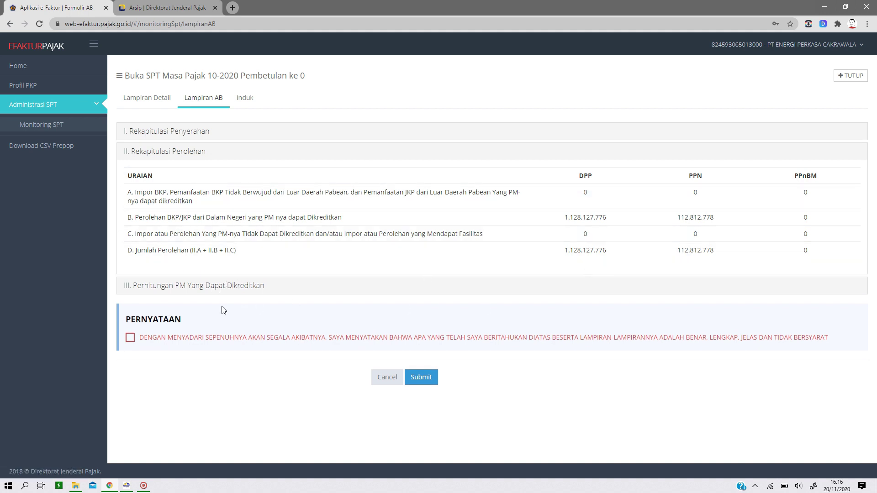
- In section III of Lampiran AB, set the previous period's excess PPN compensation (III.B.1) to 66.547.165
click(191, 290)
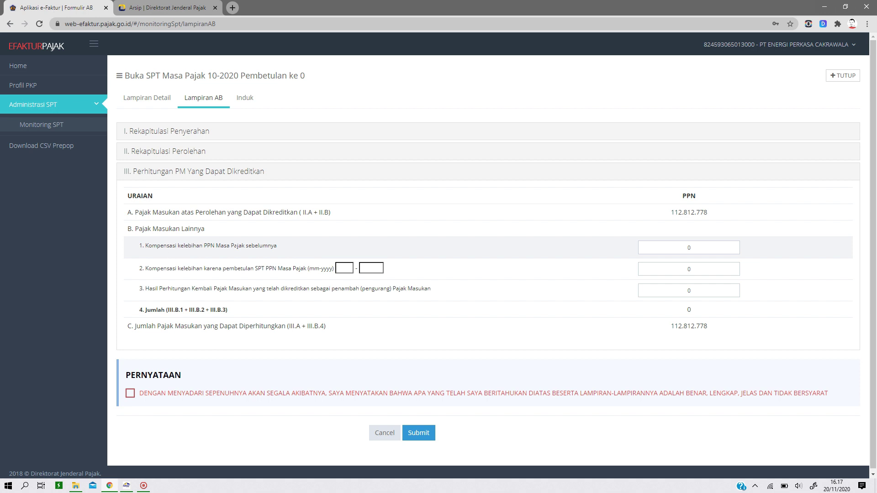
double_click(689, 248)
text(66.547.165)
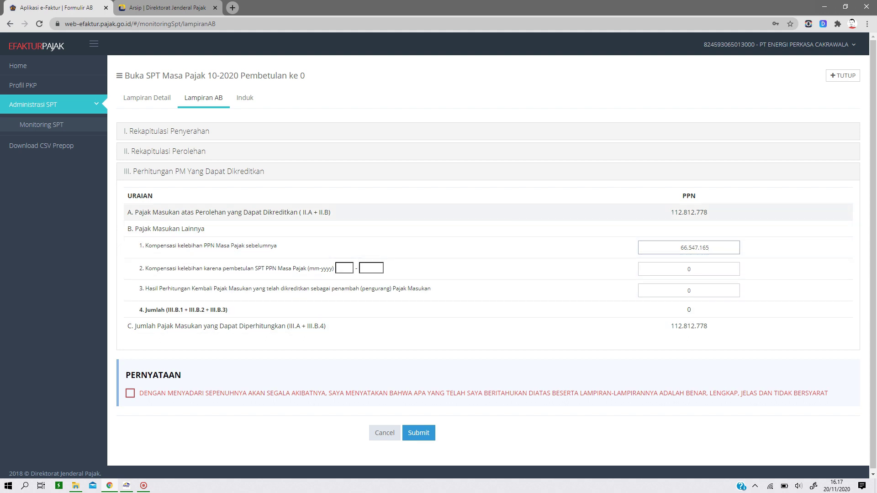
- Accept the Pernyataan declaration of Lampiran AB and submit the attachment
click(133, 395)
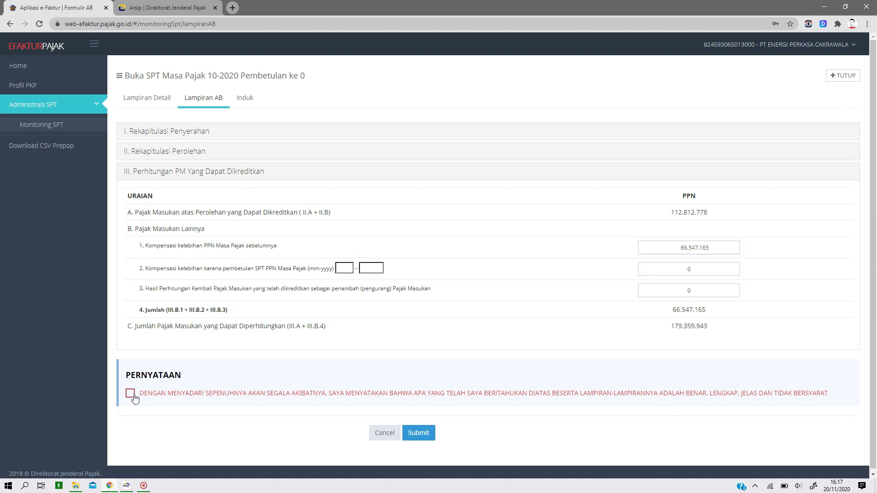
click(433, 440)
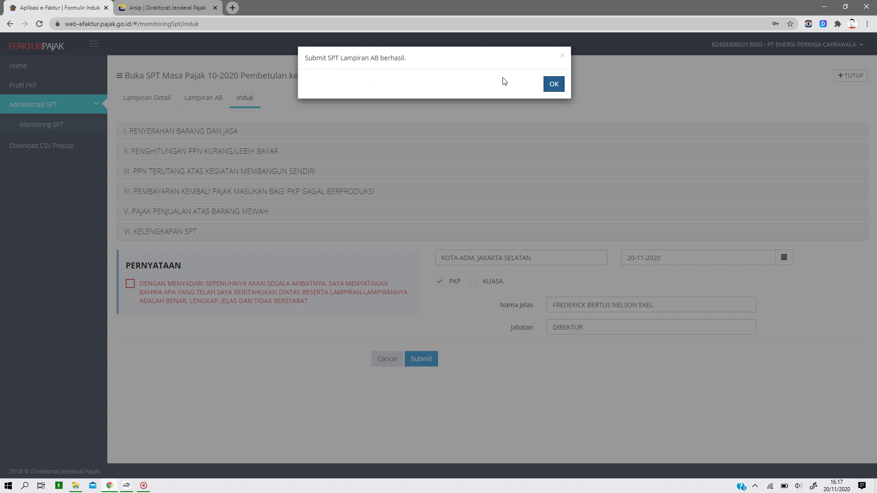
click(554, 88)
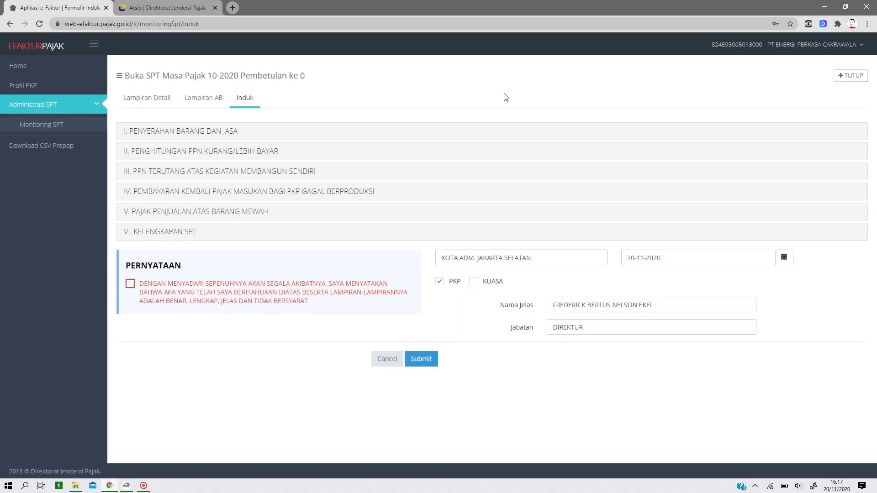
- Review section I of Induk, and in section II mark the overpayment as Butir II.D (Bukan SPT Pembetulan), compensated to the following Masa Pajak
click(193, 133)
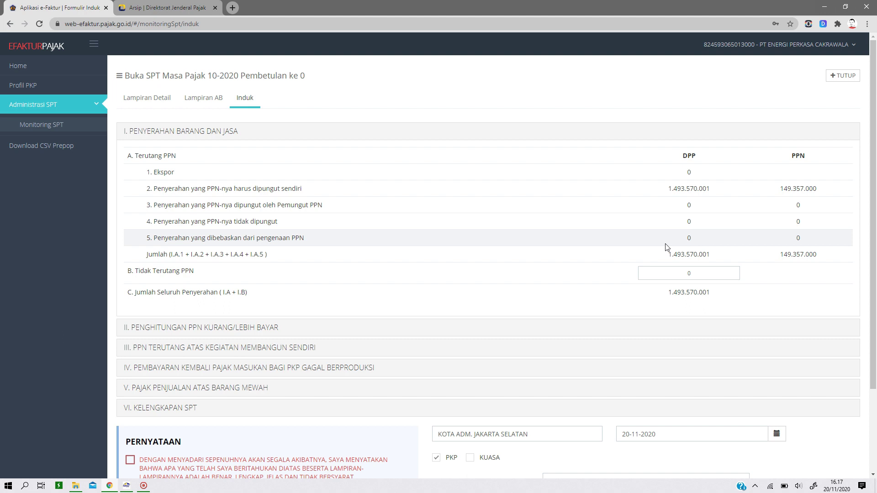
click(223, 329)
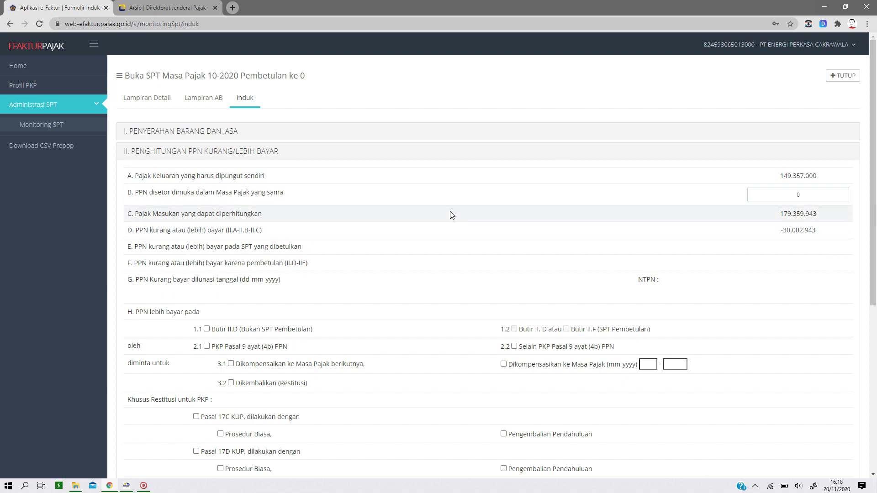
scroll(476, 261, down, 1)
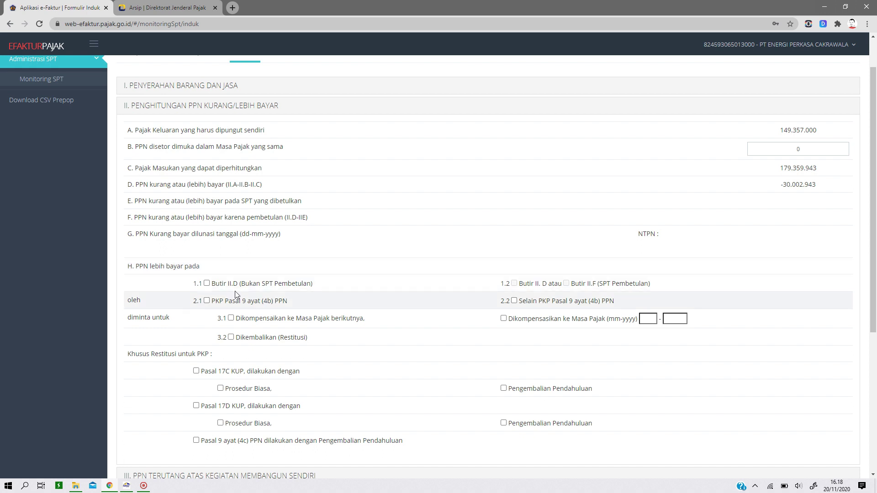
click(206, 284)
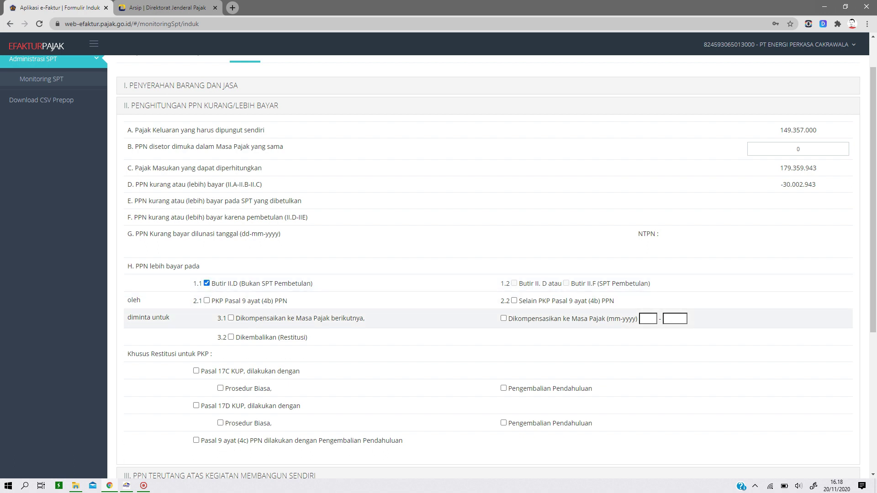
click(231, 318)
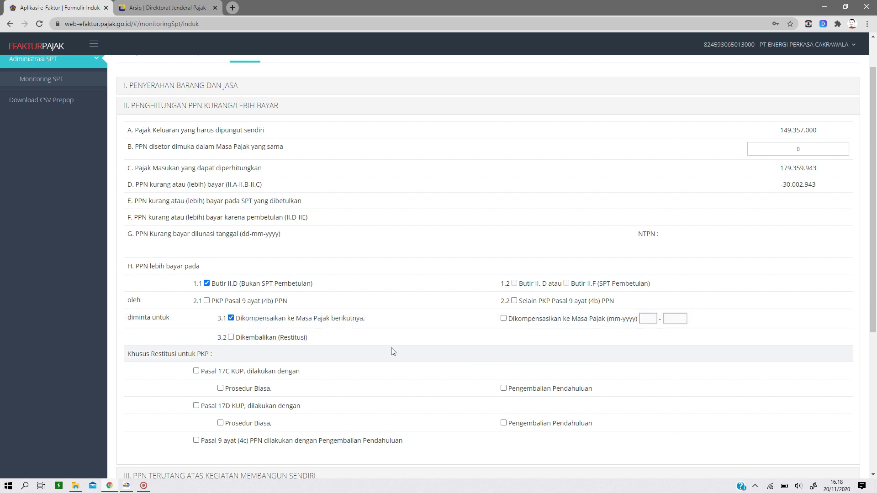
- Review Induk sections III to VI, from PPN on self-construction activities through Kelengkapan SPT
scroll(345, 355, down, 4)
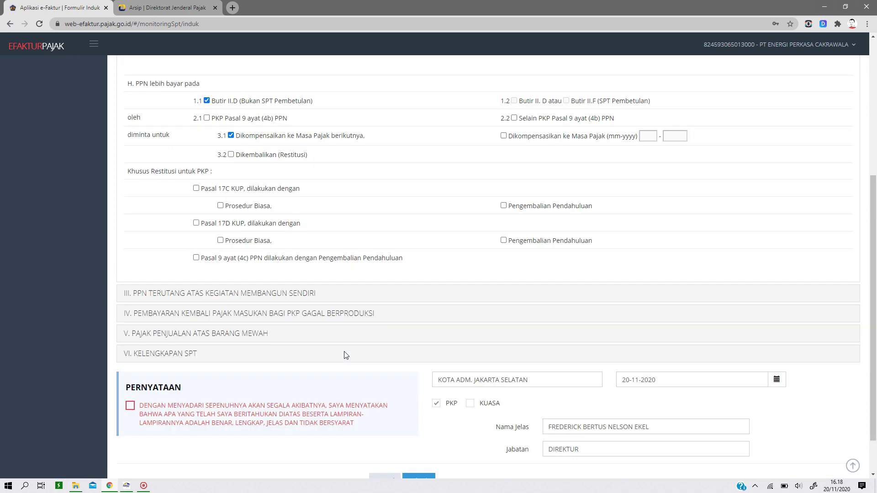
click(178, 293)
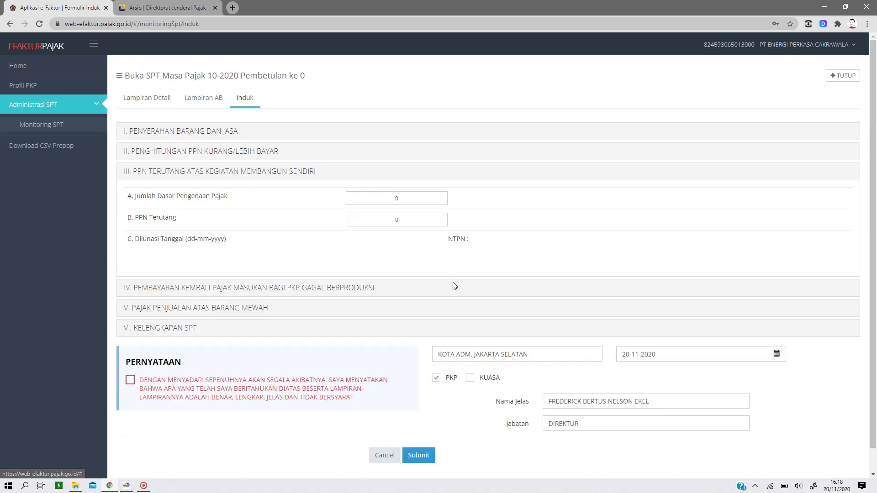
click(223, 292)
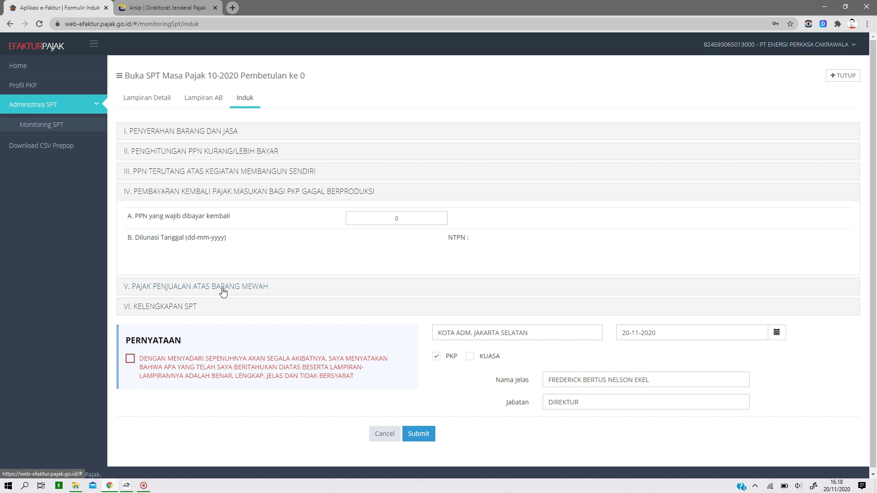
click(223, 292)
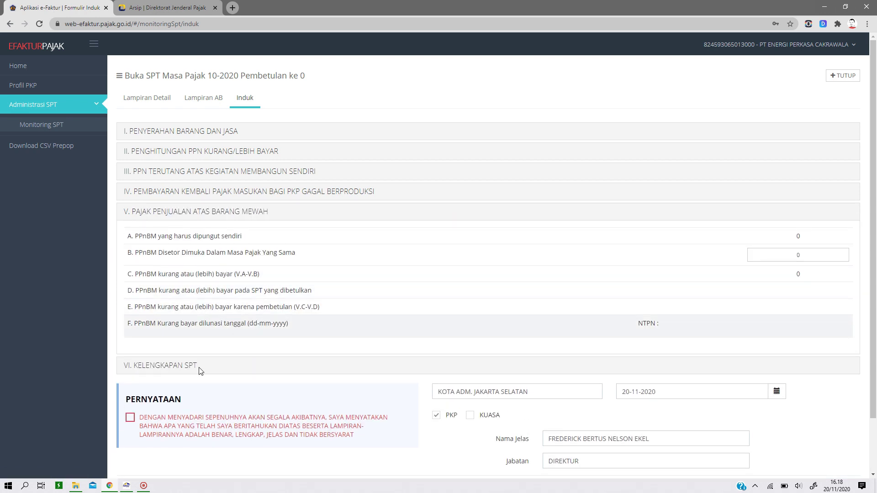
click(171, 366)
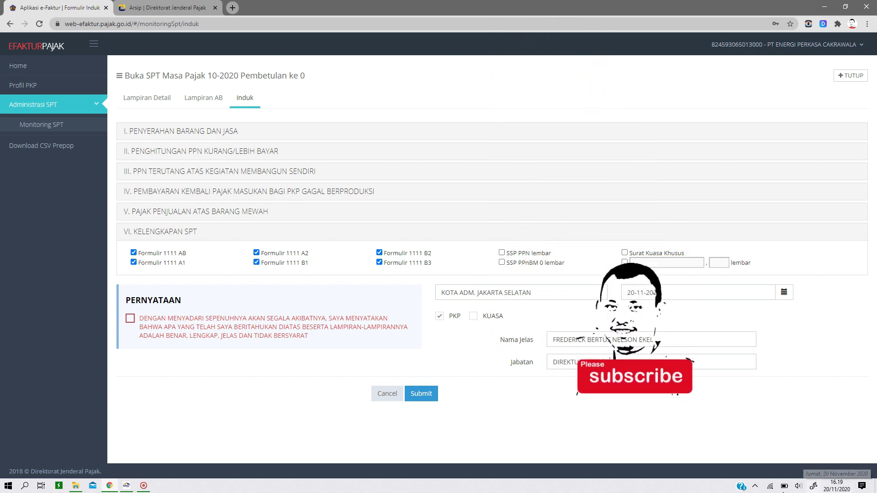
- Accept the Pernyataan declaration of the Induk form and submit the SPT Induk
click(152, 320)
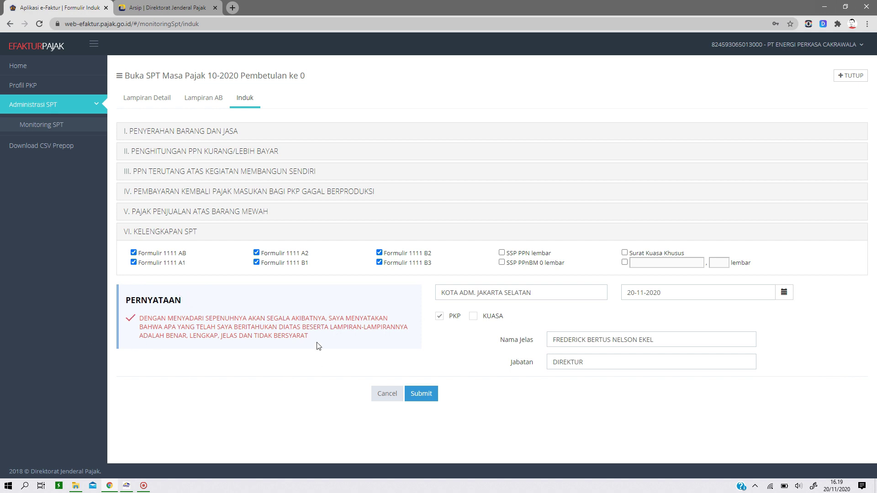
click(422, 395)
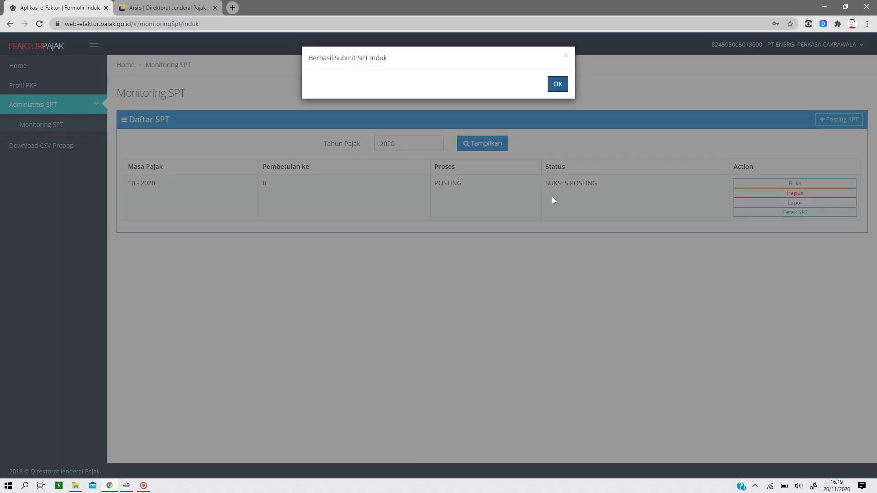
click(553, 87)
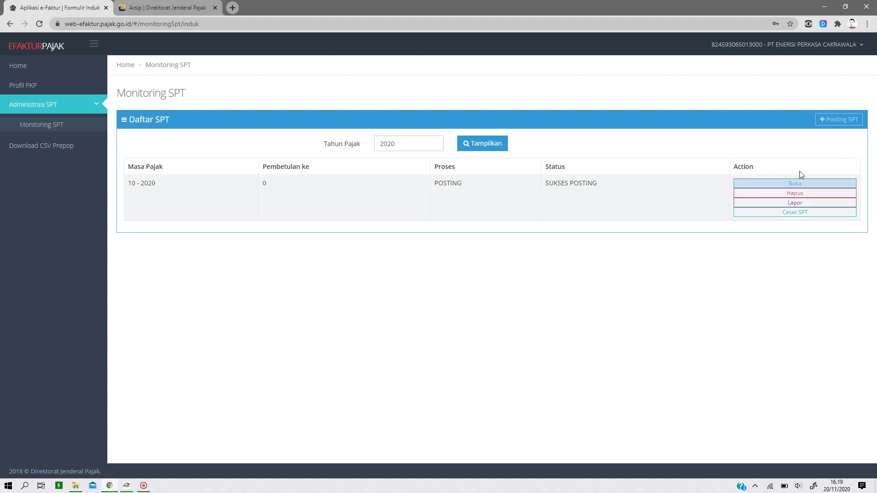
- Report the 10-2020 SPT without attaching a PDF file
click(804, 204)
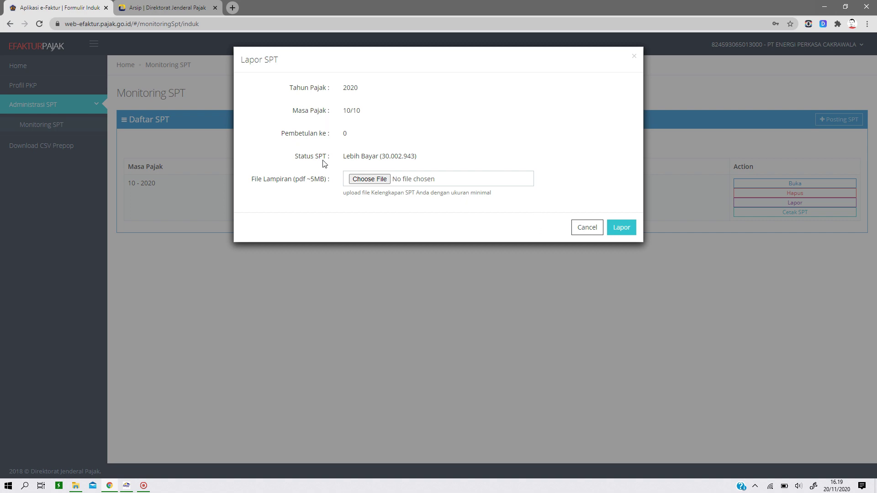
click(622, 228)
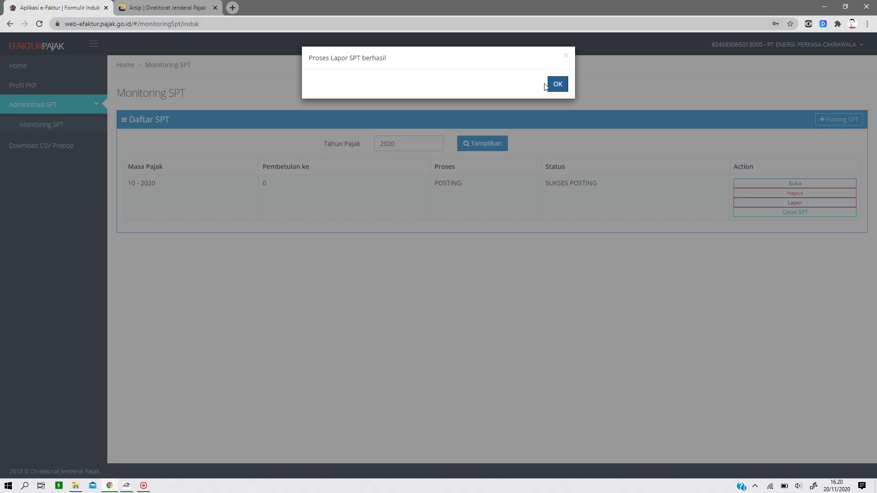
click(554, 91)
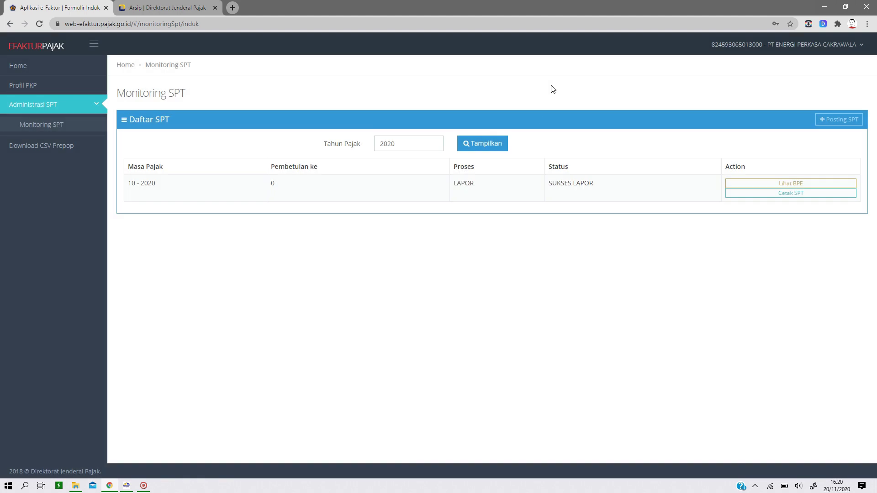